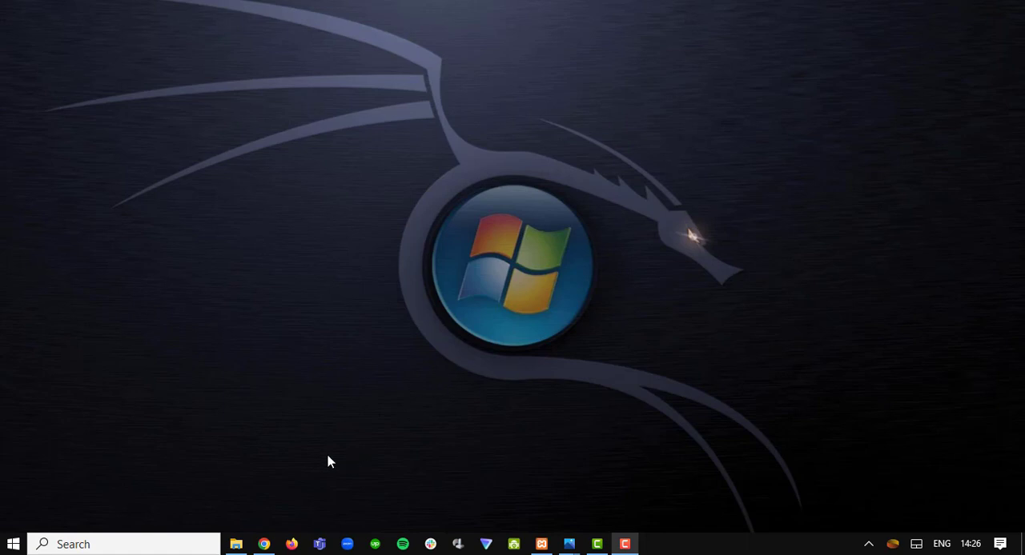
- Switch to Chrome and review the VMware Workstation Player page's system requirements, supported guest operating systems and Hyper-V host requirements
left_click(264, 545)
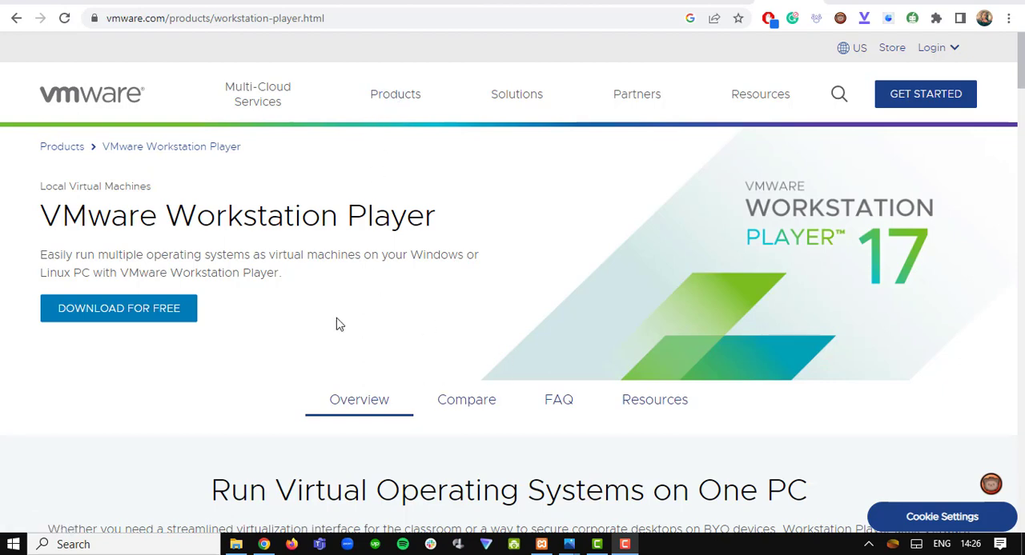
scroll(336, 323, "down", 5)
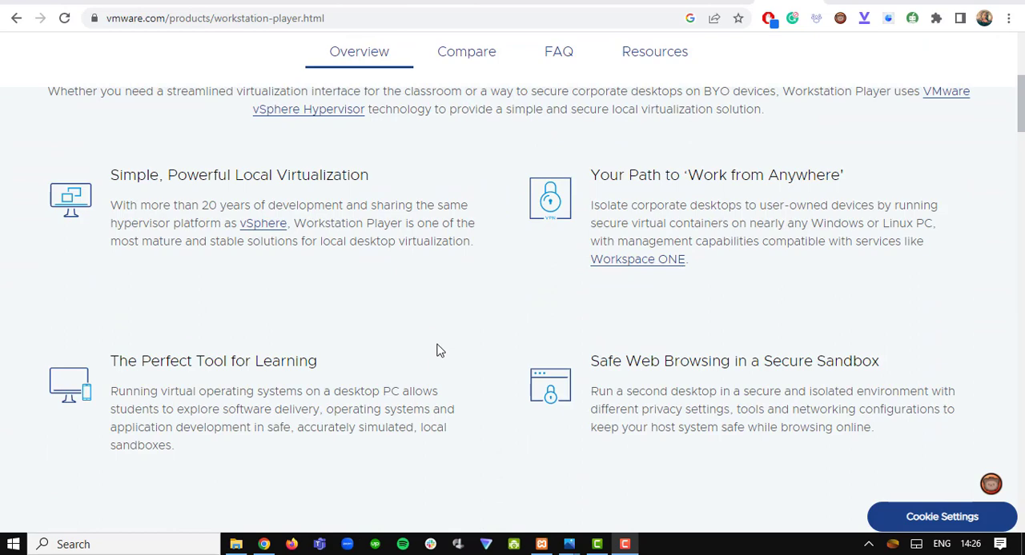
scroll(437, 350, "up", 5)
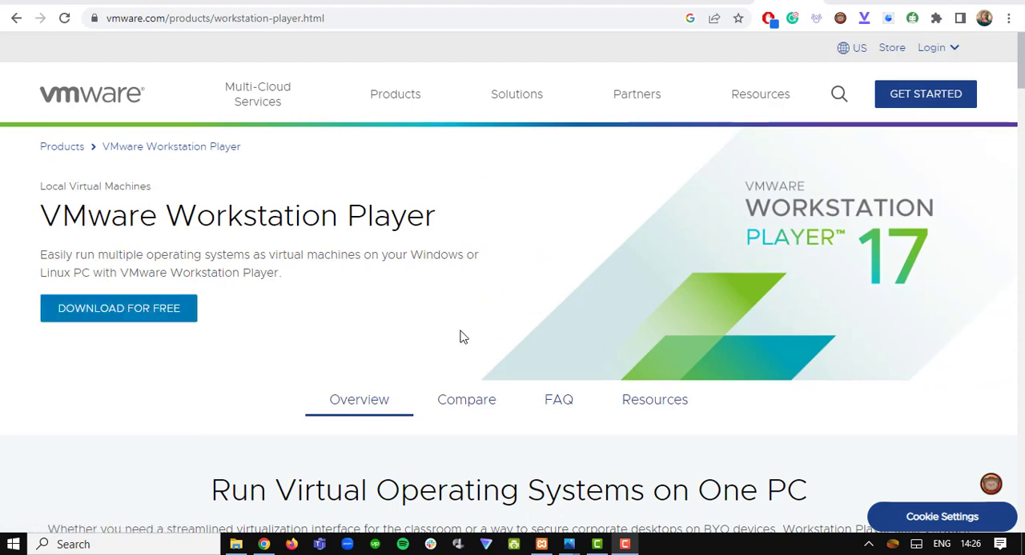
scroll(293, 293, "down", 8)
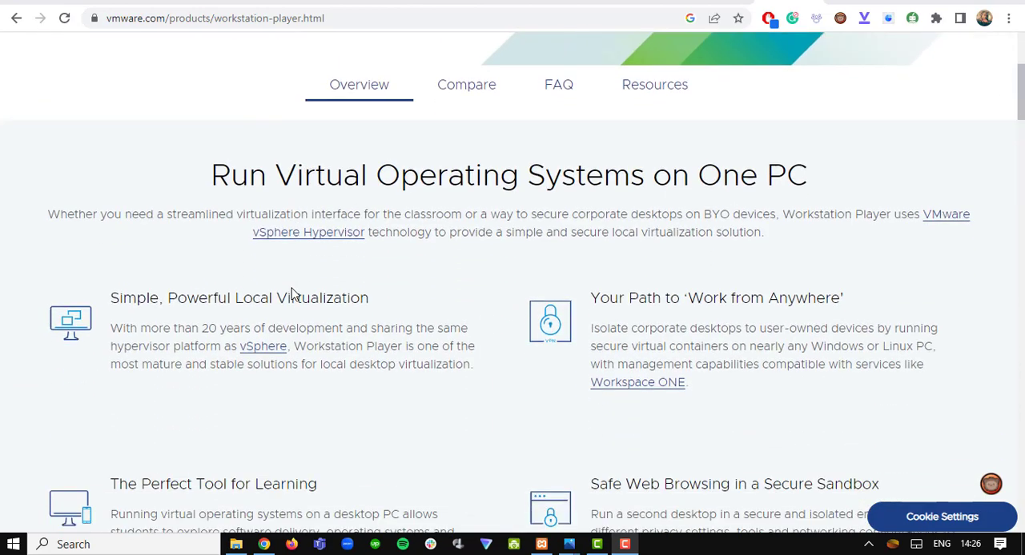
scroll(522, 399, "down", 10)
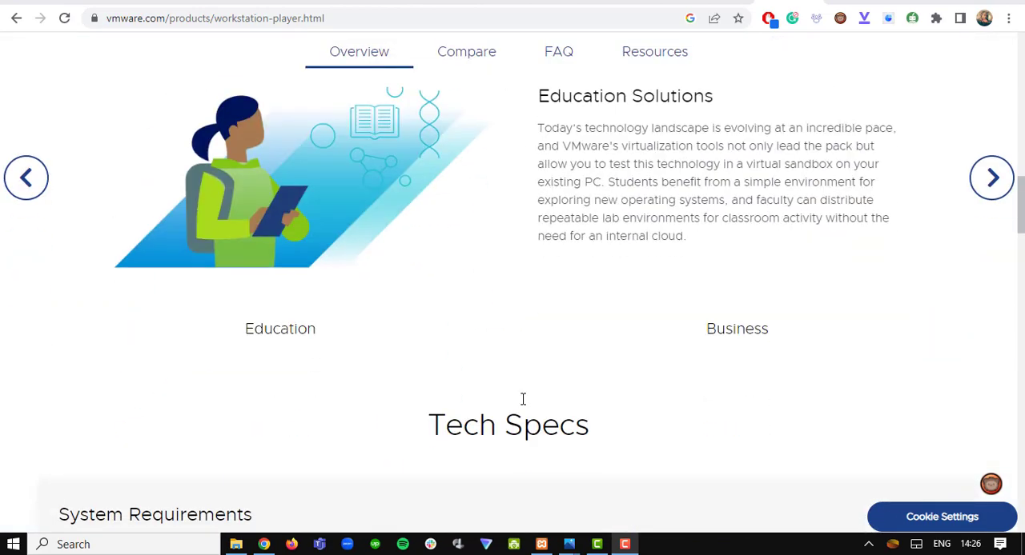
scroll(522, 398, "down", 5)
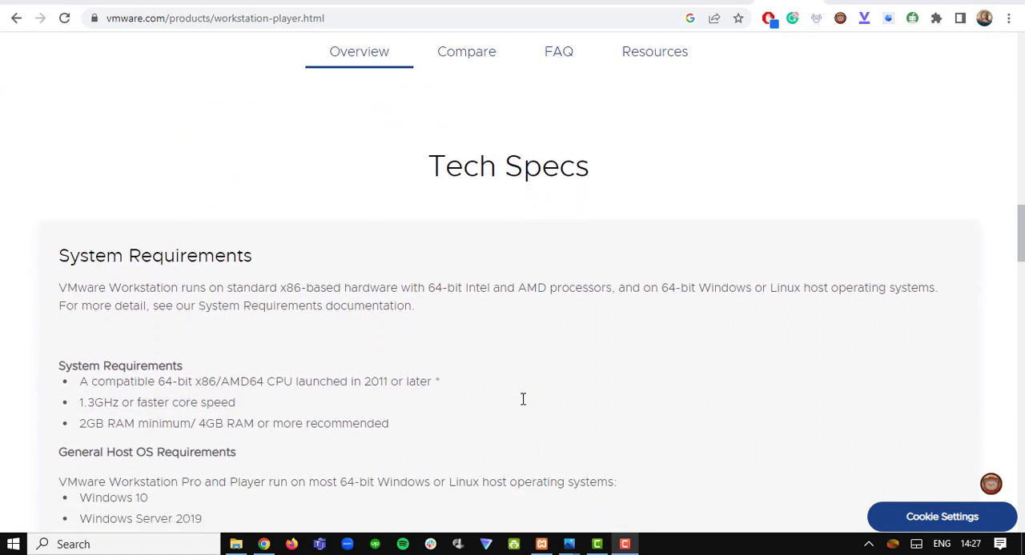
scroll(522, 399, "up", 1)
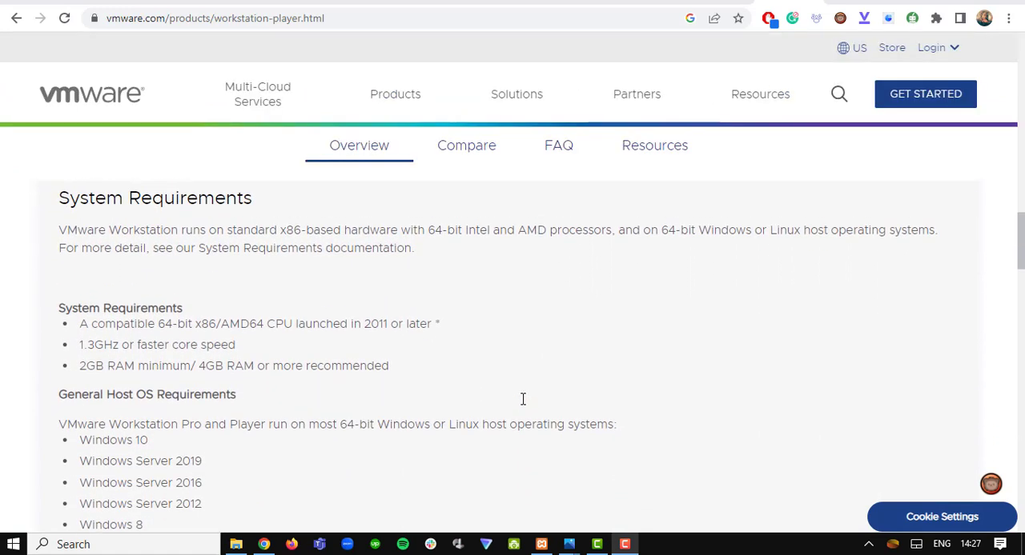
scroll(522, 399, "down", 2)
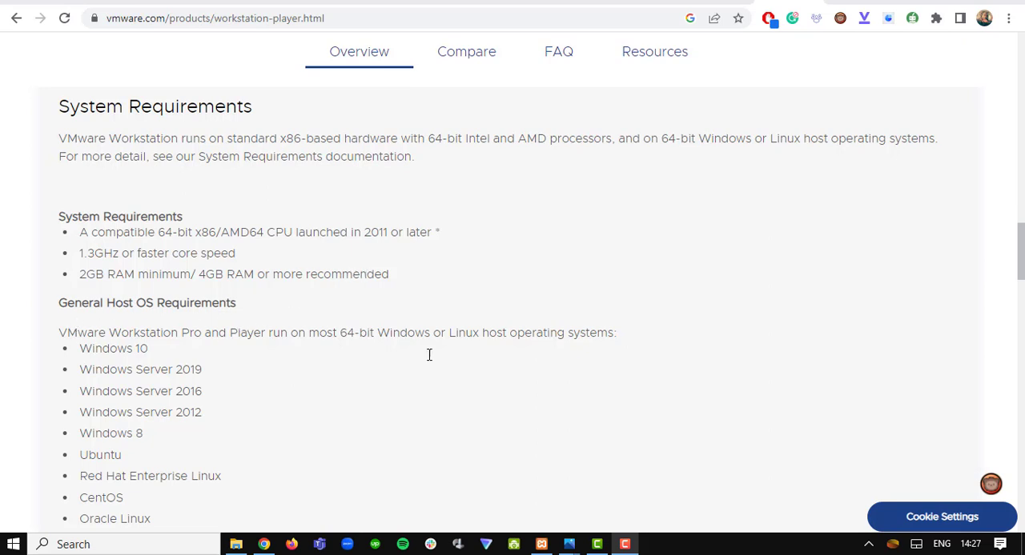
scroll(486, 374, "down", 1)
scroll(489, 375, "down", 1)
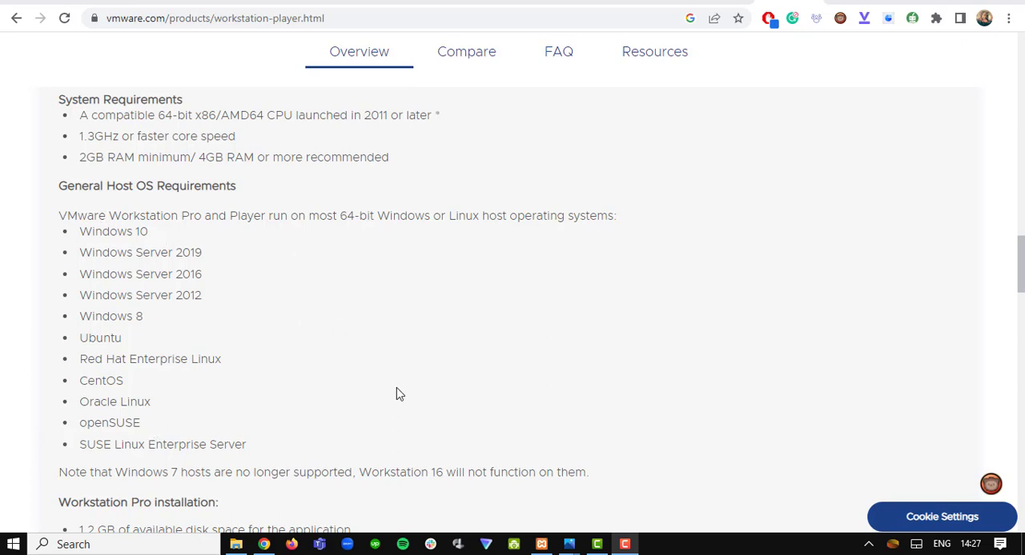
scroll(399, 390, "down", 2)
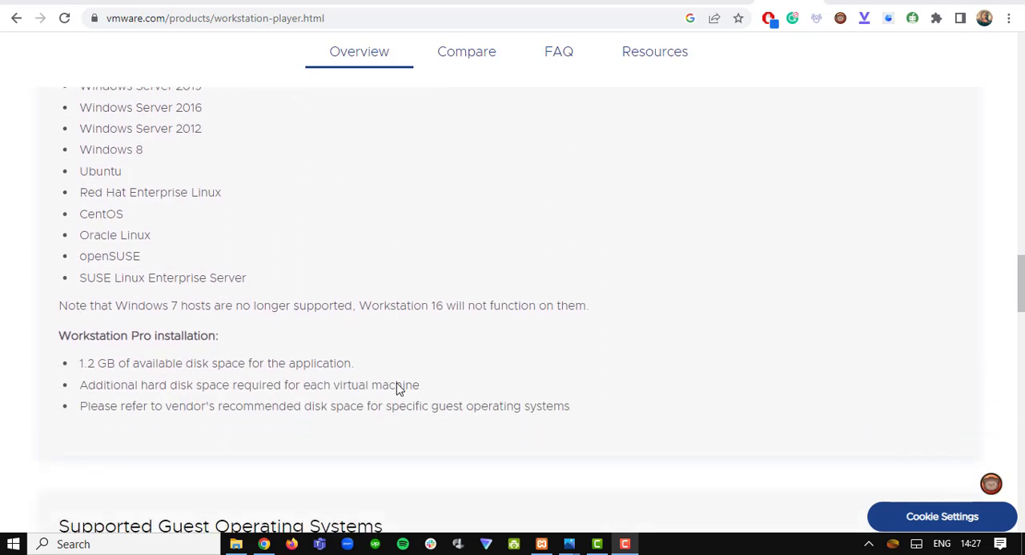
scroll(398, 384, "down", 5)
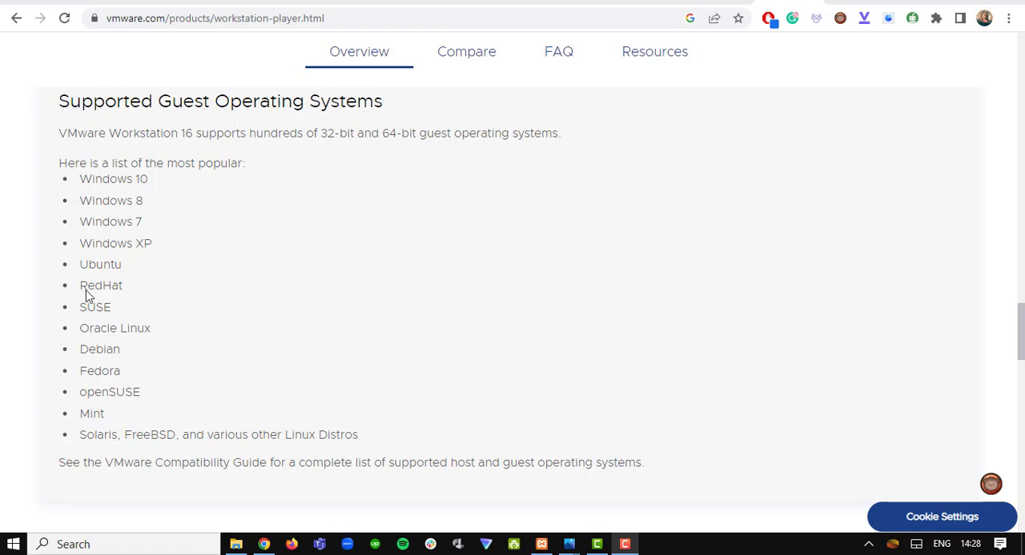
scroll(381, 360, "down", 7)
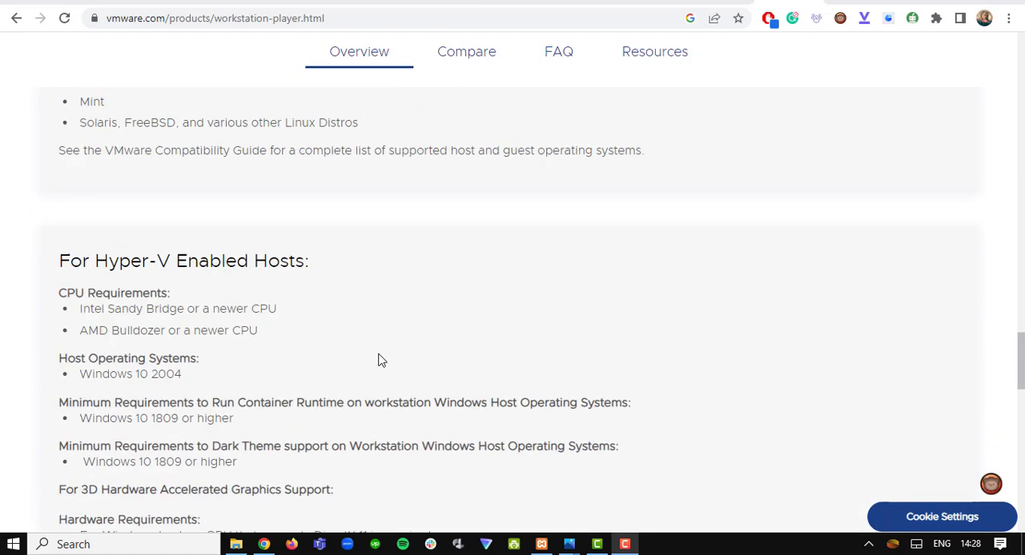
- Open the free download page for VMware Workstation Player and go to the downloads for version 17.0.2
scroll(381, 360, "up", 2)
scroll(381, 360, "up", 15)
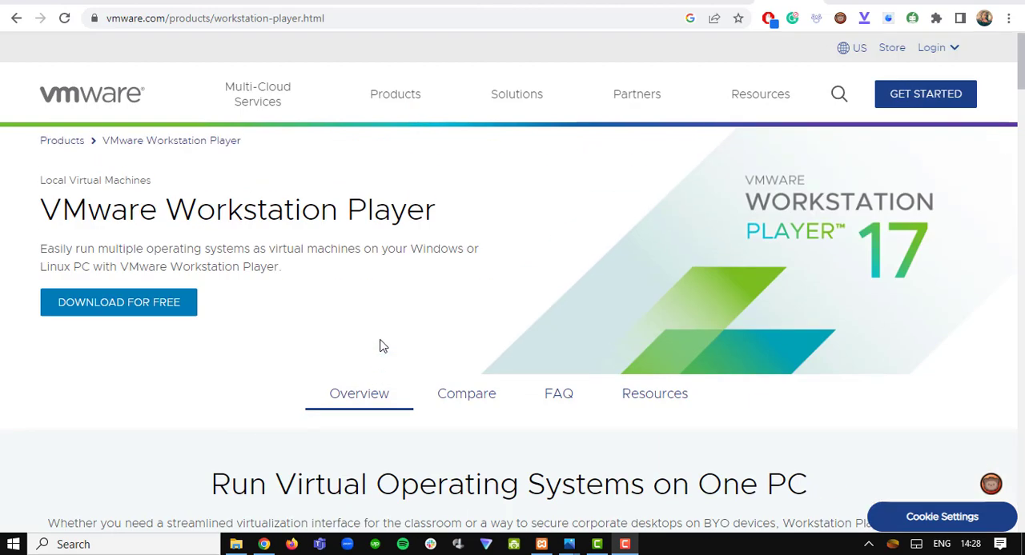
left_click(152, 316)
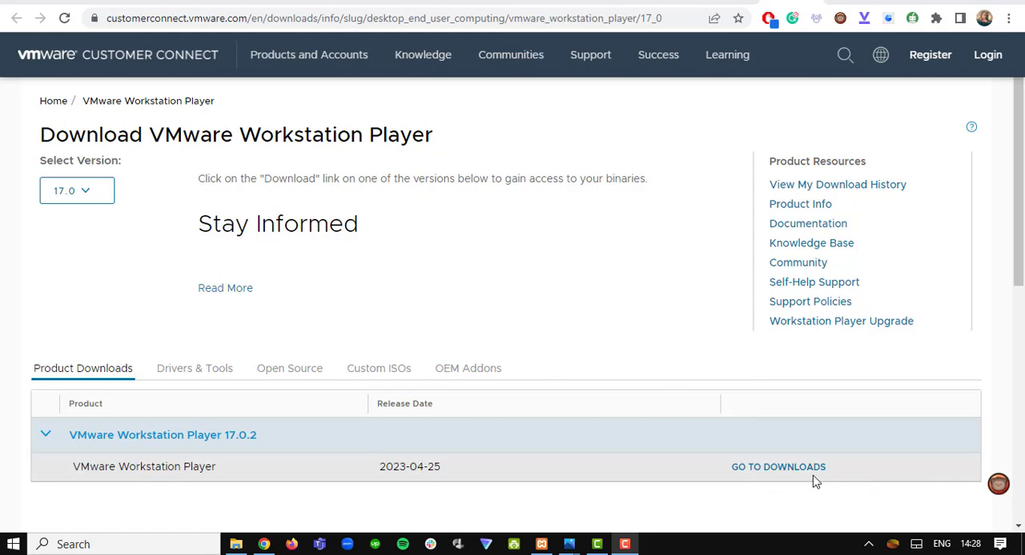
left_click(769, 469)
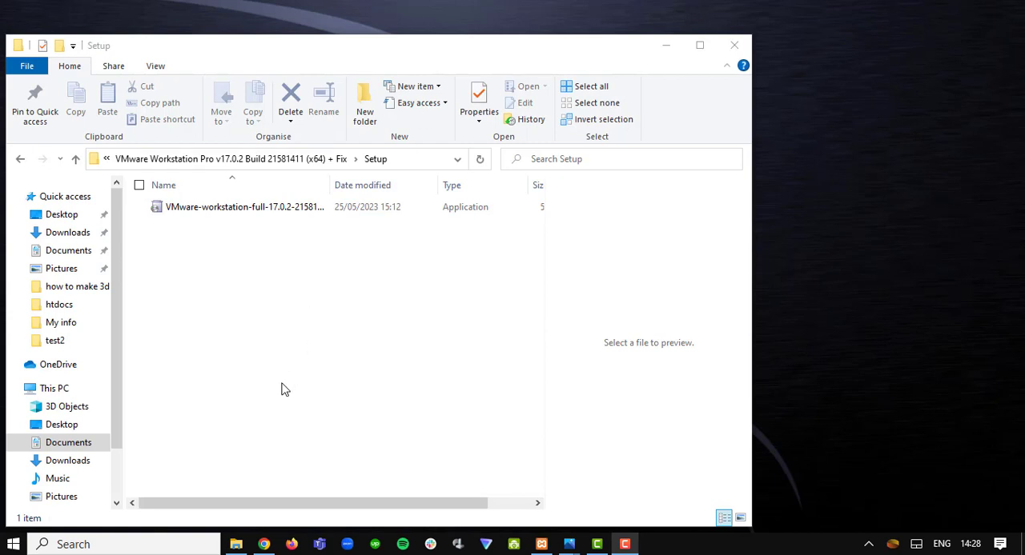
- Launch the VMware-workstation-full-17.0.2 installer from the Setup folder and minimize the folder window
left_click(201, 210)
double_click(202, 211)
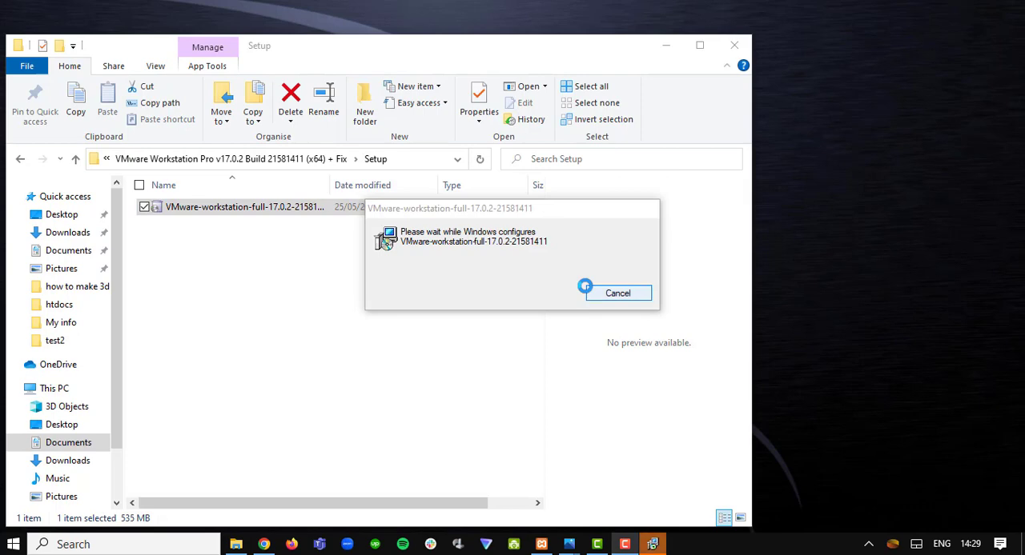
left_click(666, 48)
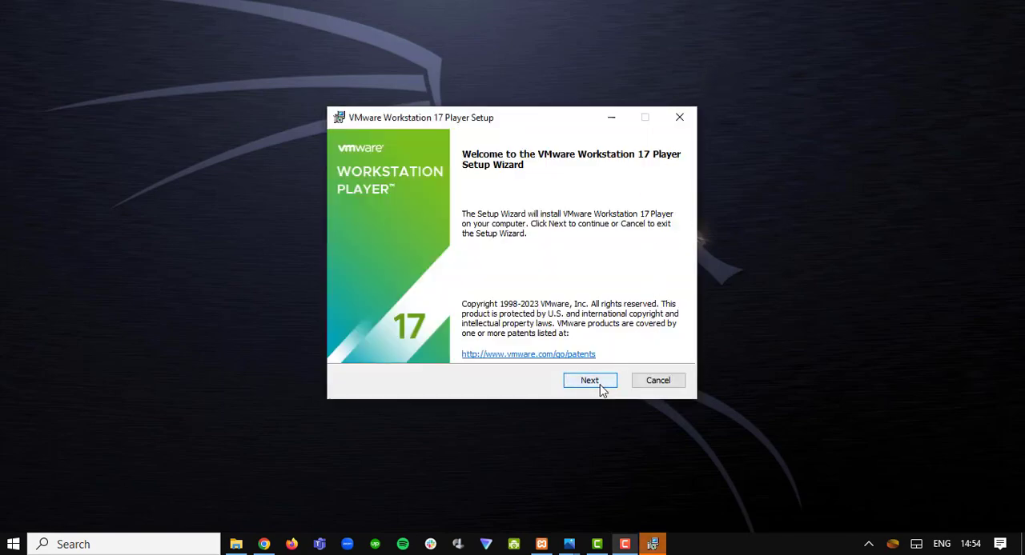
- Begin the VMware Workstation 17 Player setup, accept the license agreement and keep the default install location and console tools option
left_click(590, 381)
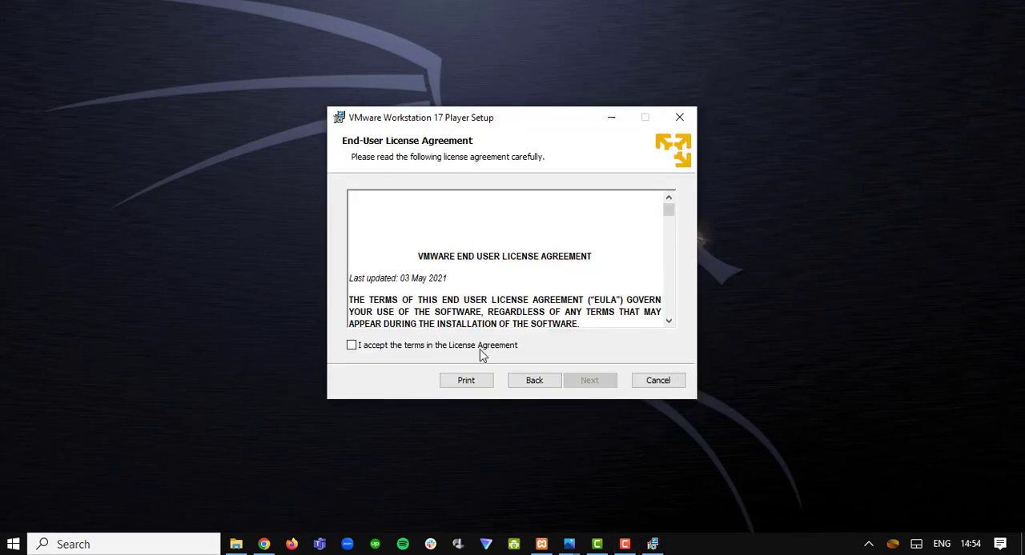
left_click(479, 349)
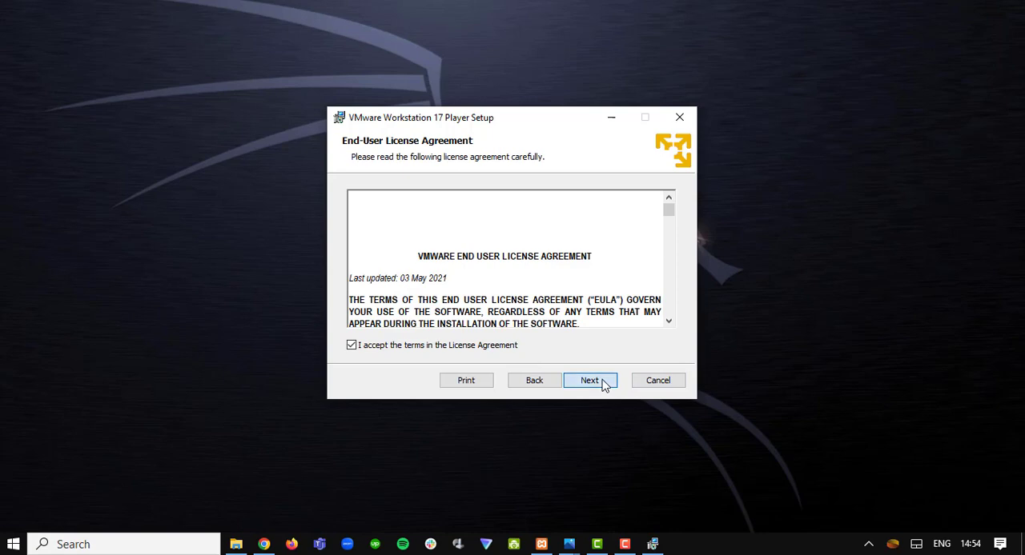
left_click(592, 381)
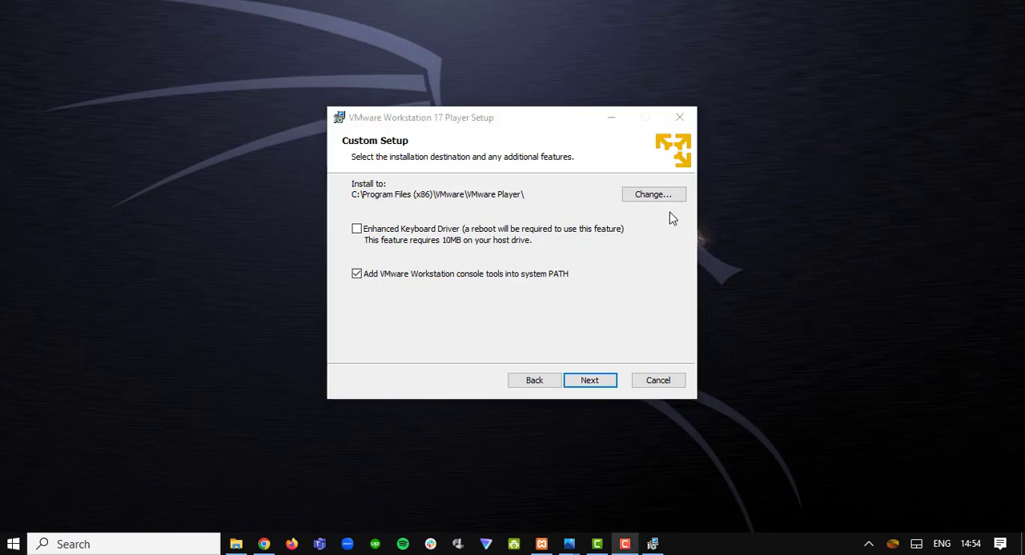
left_click(589, 382)
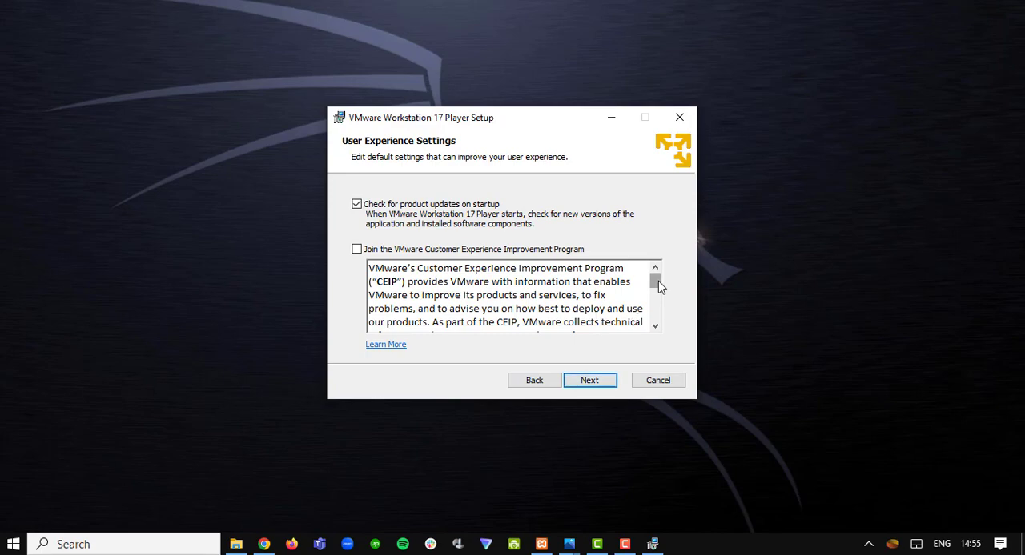
- Keep the default user experience and shortcut settings, install VMware Workstation 17 Player and finish the setup wizard
left_click_drag(658, 282, 655, 359)
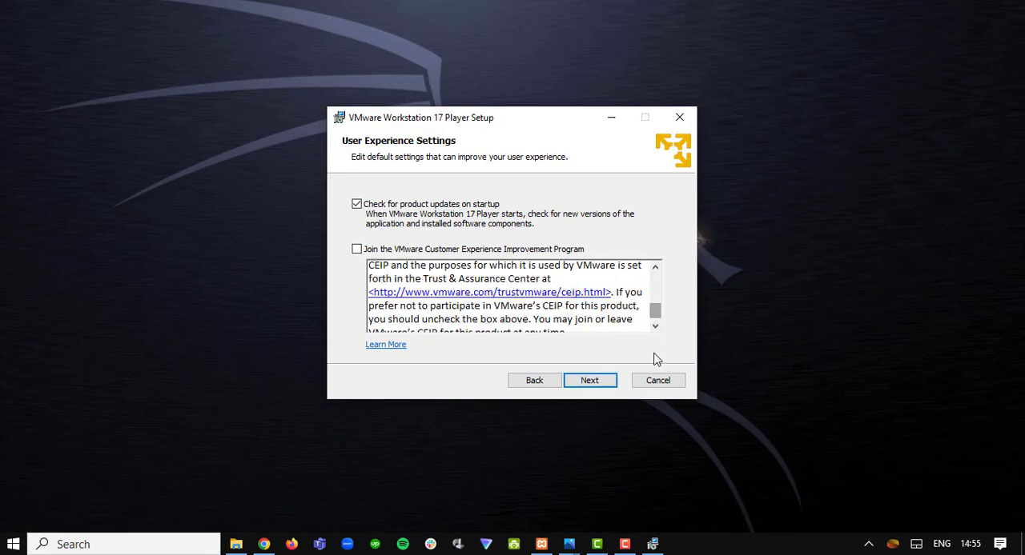
left_click(594, 388)
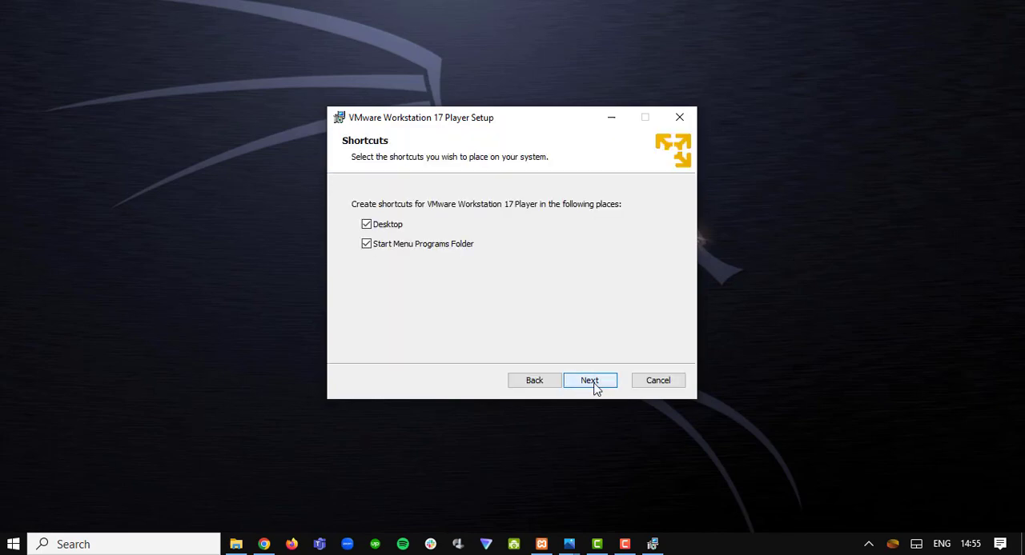
left_click(590, 381)
left_click(604, 388)
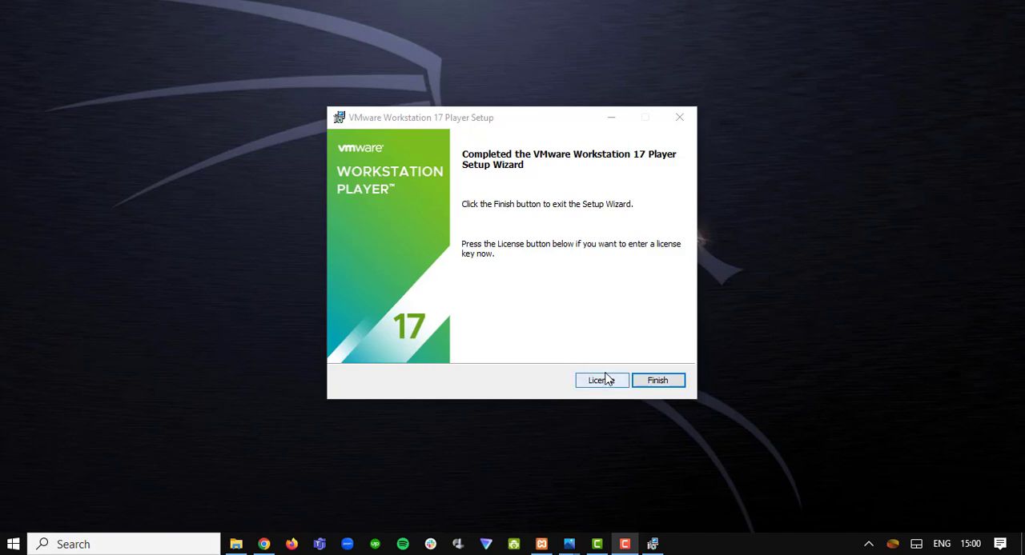
left_click(658, 380)
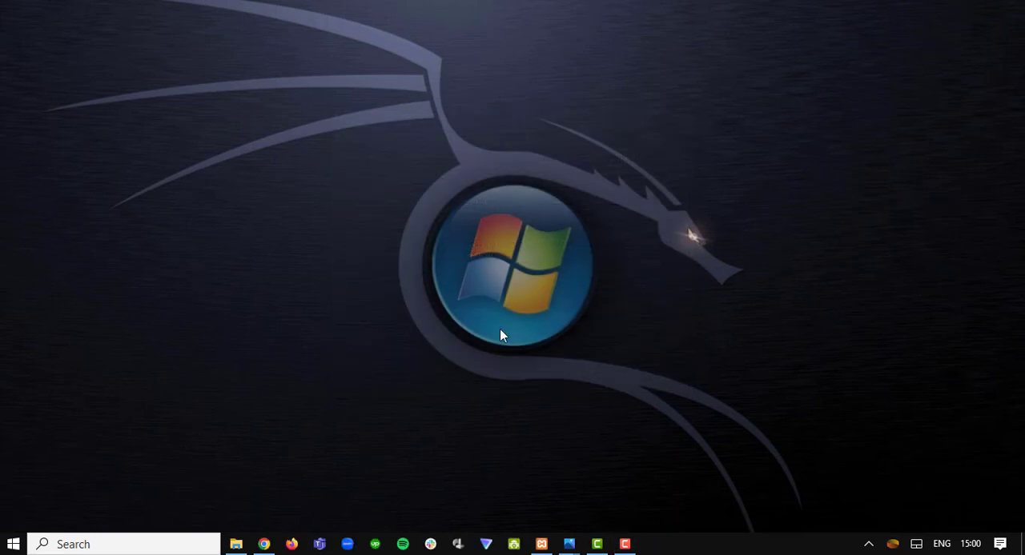
- Start VMware Workstation 17 Player, keep the free non-commercial use option and complete the welcome dialog
key("super")
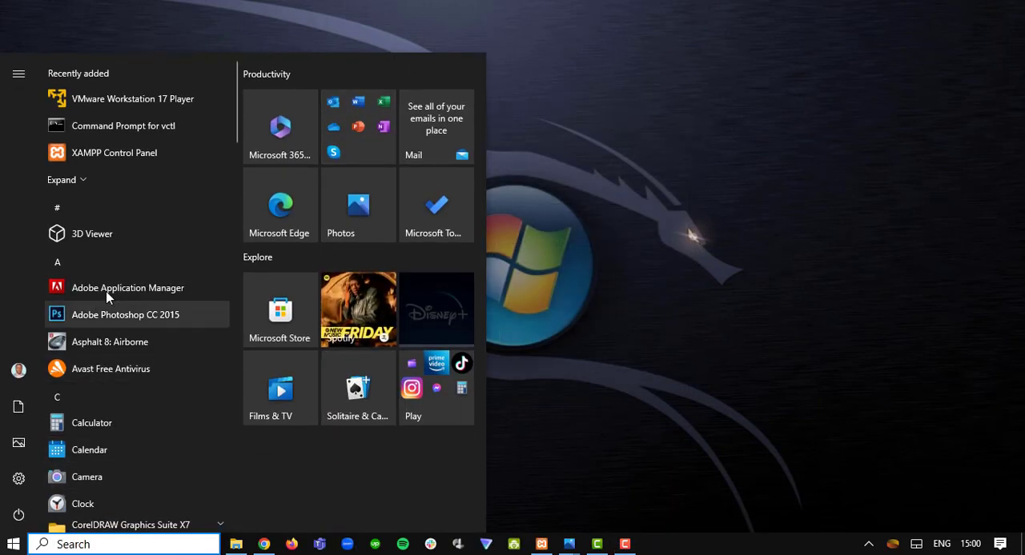
left_click(116, 110)
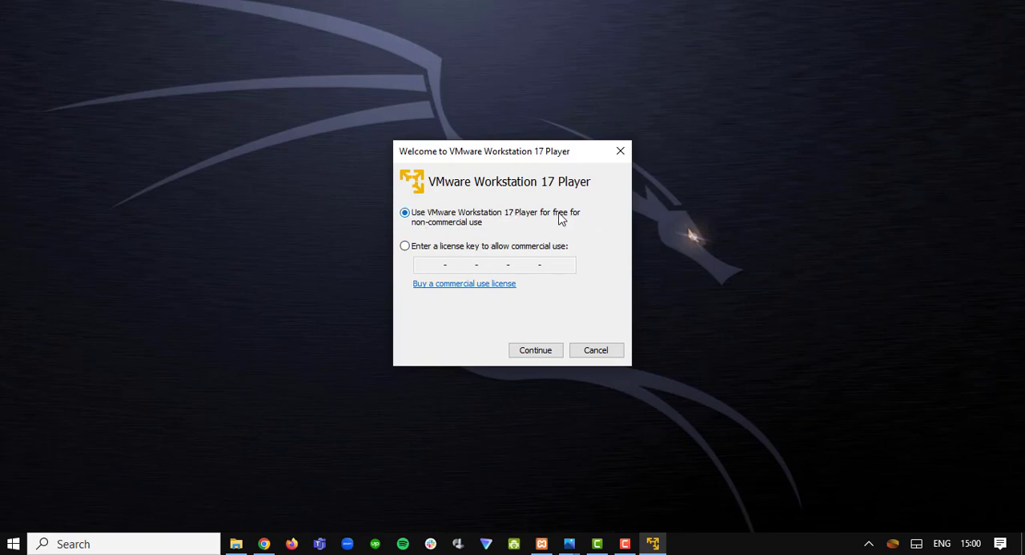
left_click(536, 356)
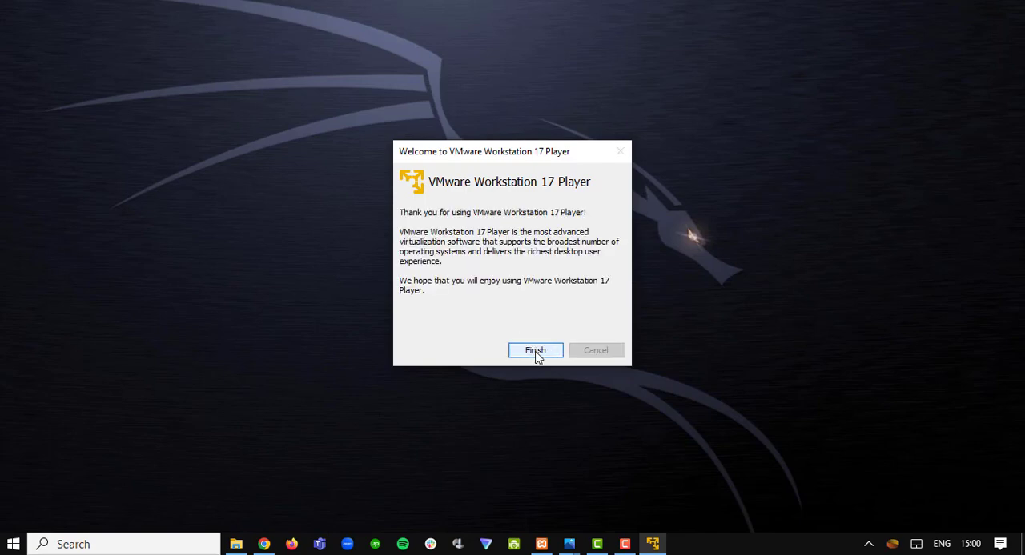
left_click(535, 352)
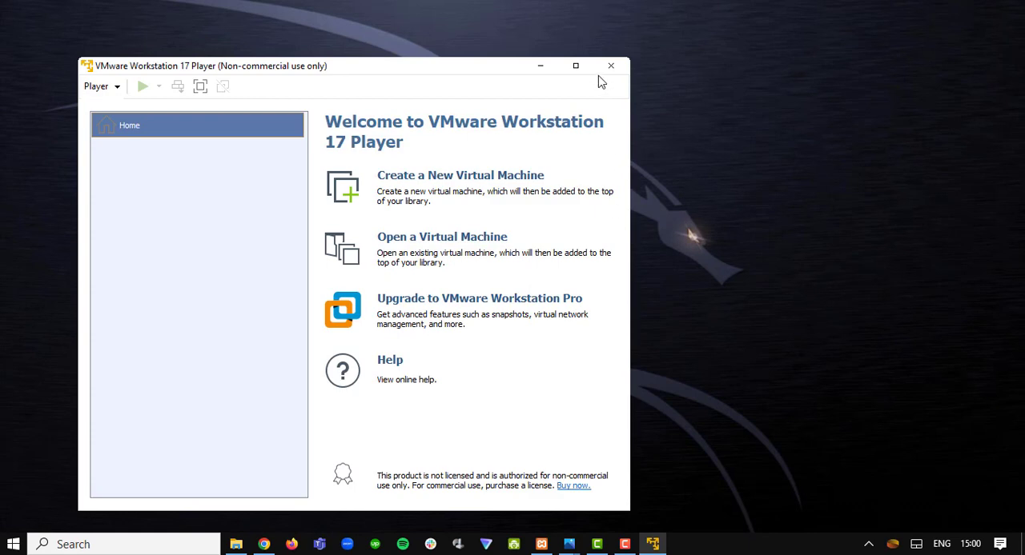
- Move the Player window to the upper-left corner of the desktop and enlarge it to nearly fill the screen
left_click(575, 66)
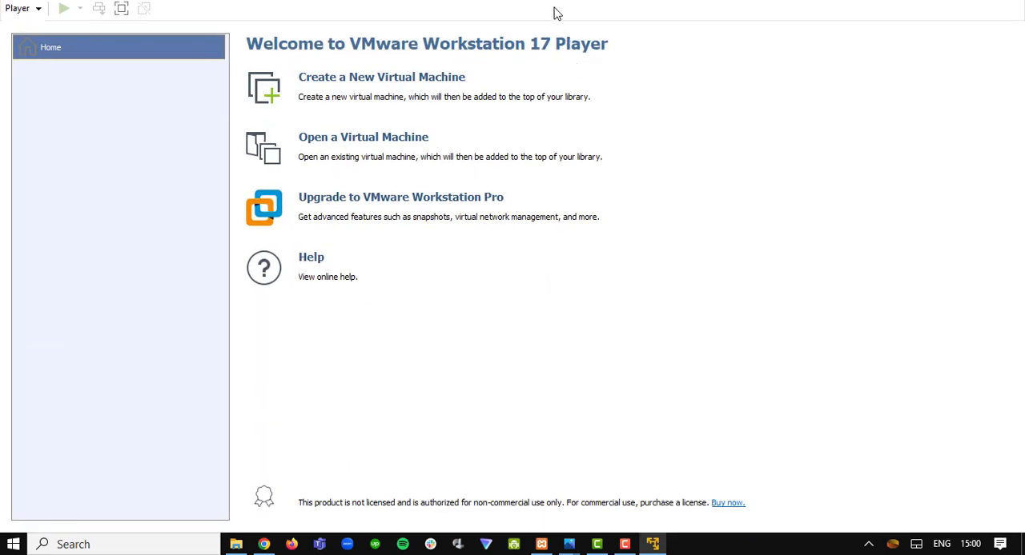
left_click_drag(542, 16, 280, 19)
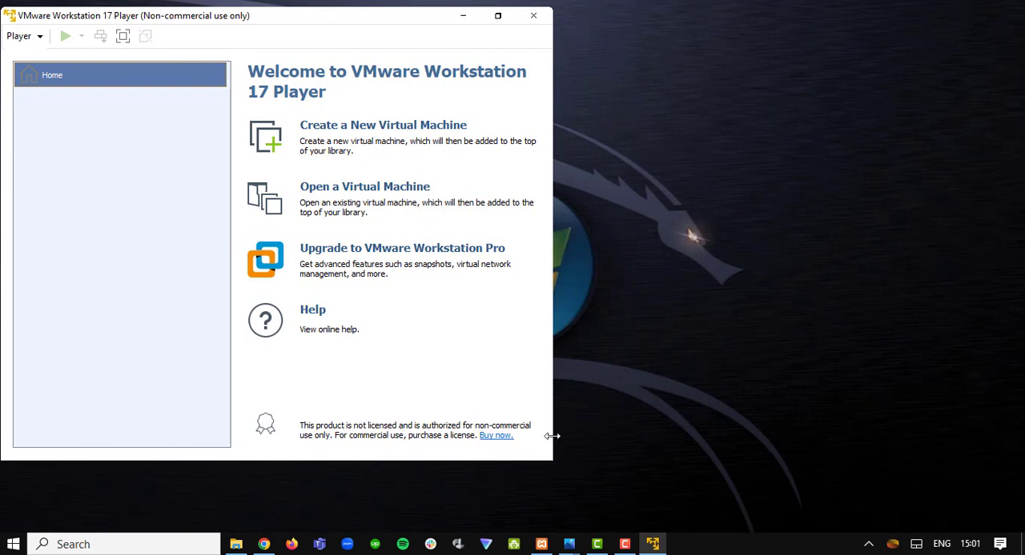
left_click_drag(552, 437, 1013, 498)
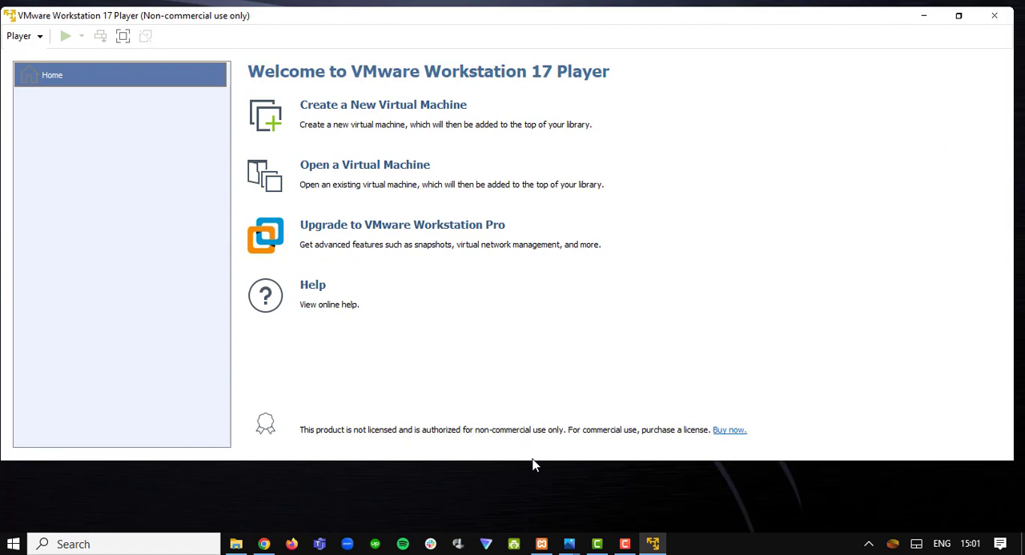
left_click_drag(516, 465, 520, 506)
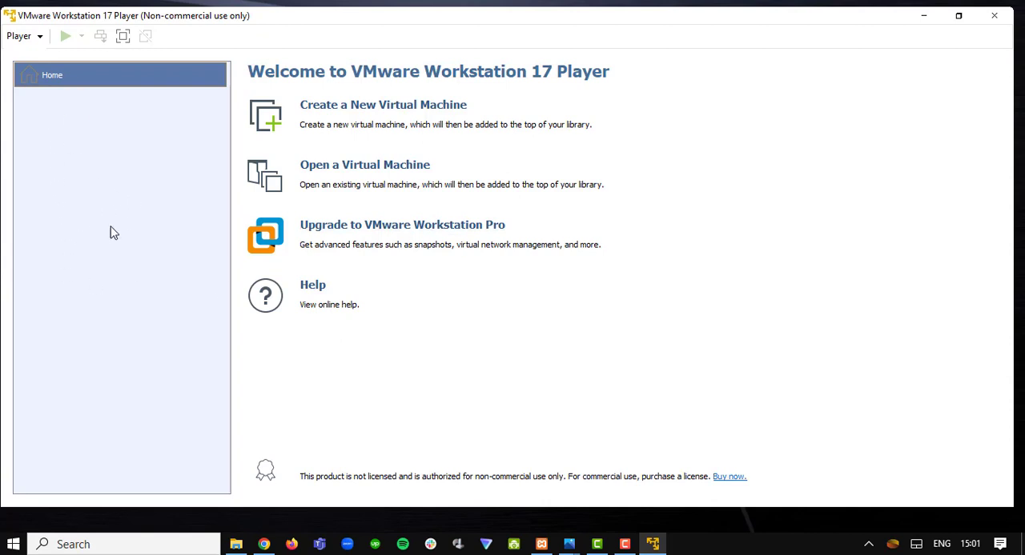
left_click(38, 38)
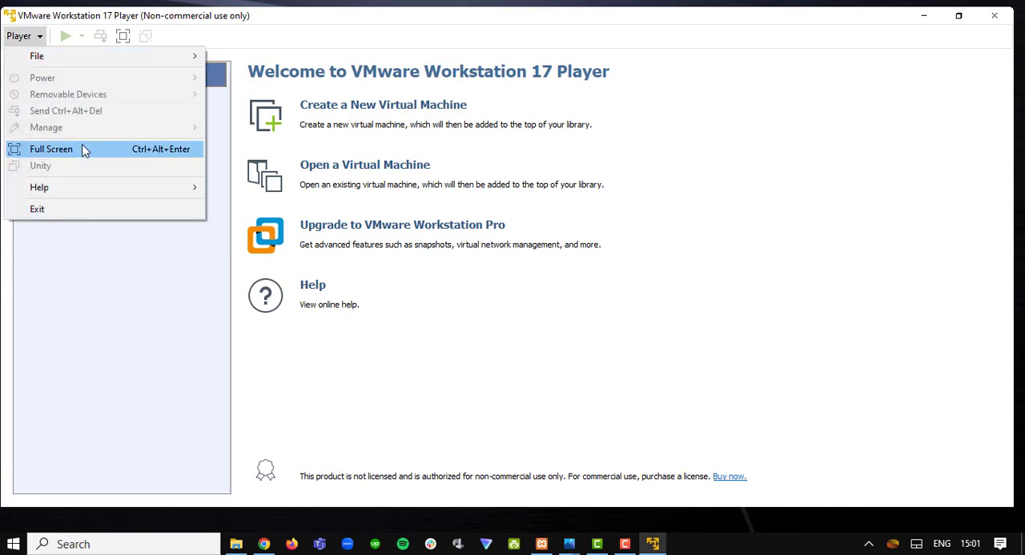
left_click(528, 162)
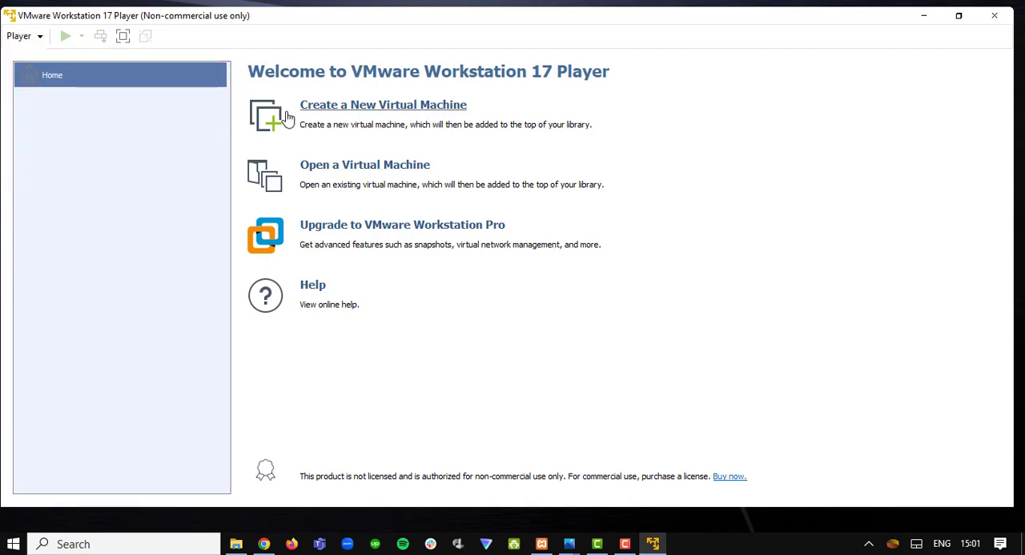
- Start creating a new virtual machine and choose to install the operating system later on a blank hard disk
left_click(466, 139)
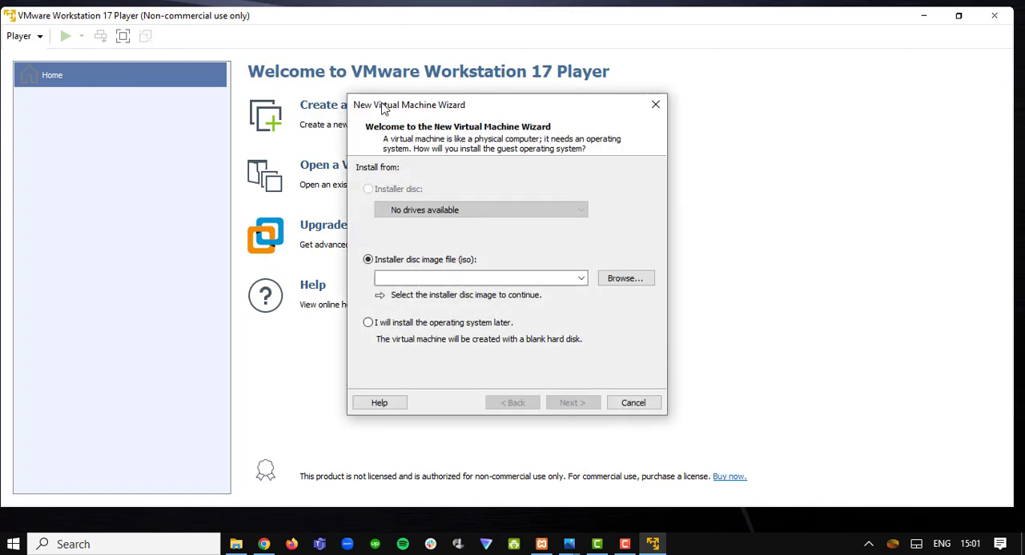
left_click_drag(384, 108, 323, 74)
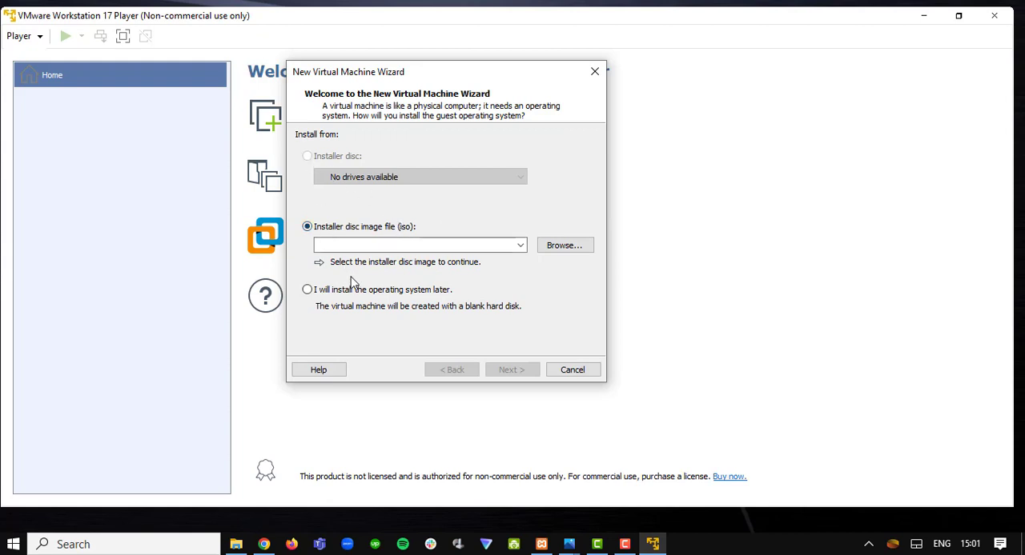
left_click(310, 292)
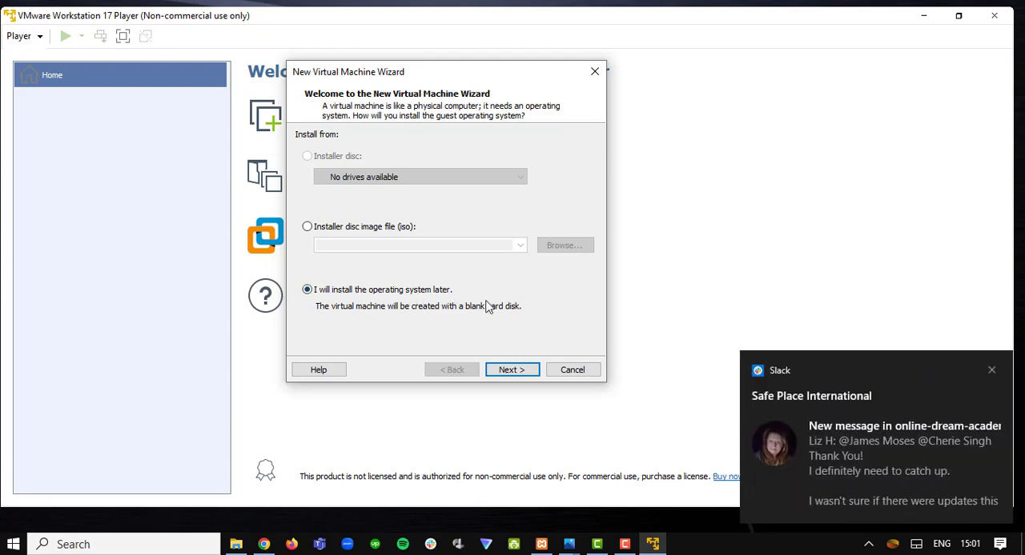
left_click(991, 373)
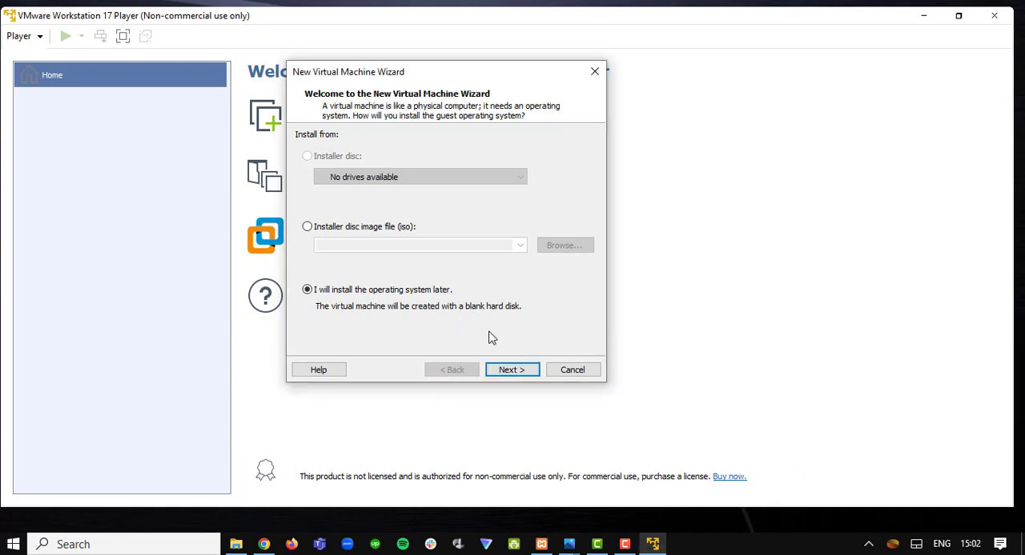
left_click(512, 370)
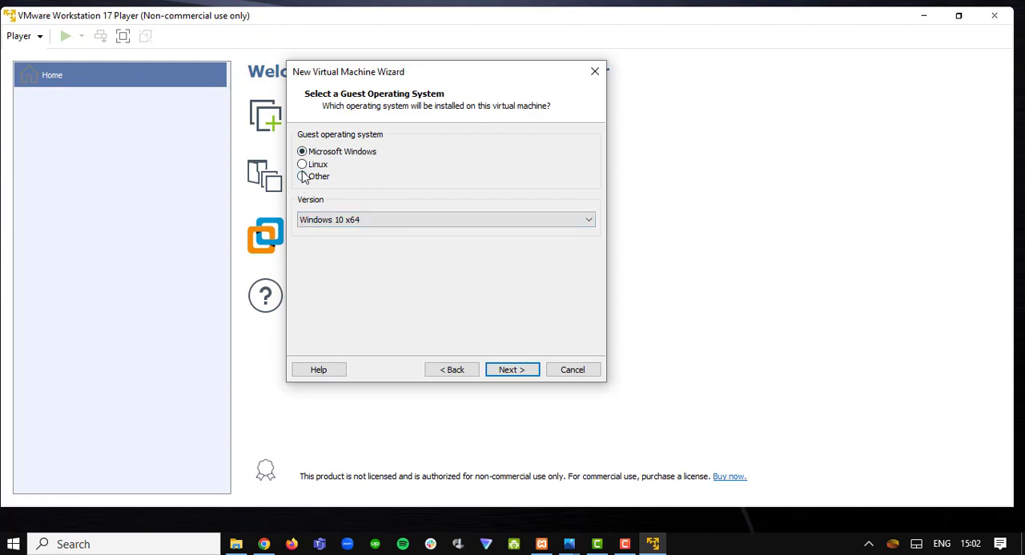
- Keep Microsoft Windows as the guest operating system with version Windows 10 x64
left_click(508, 224)
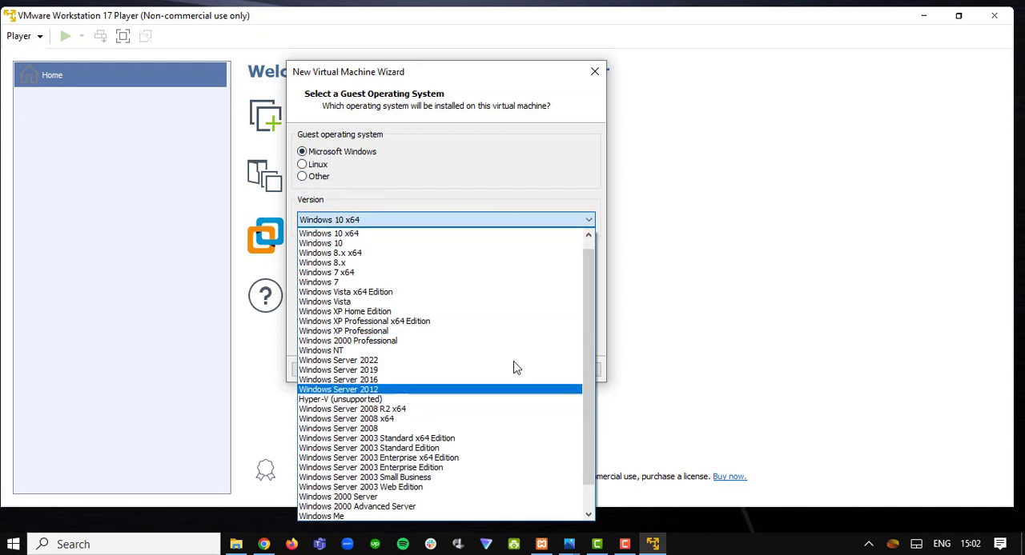
left_click(493, 183)
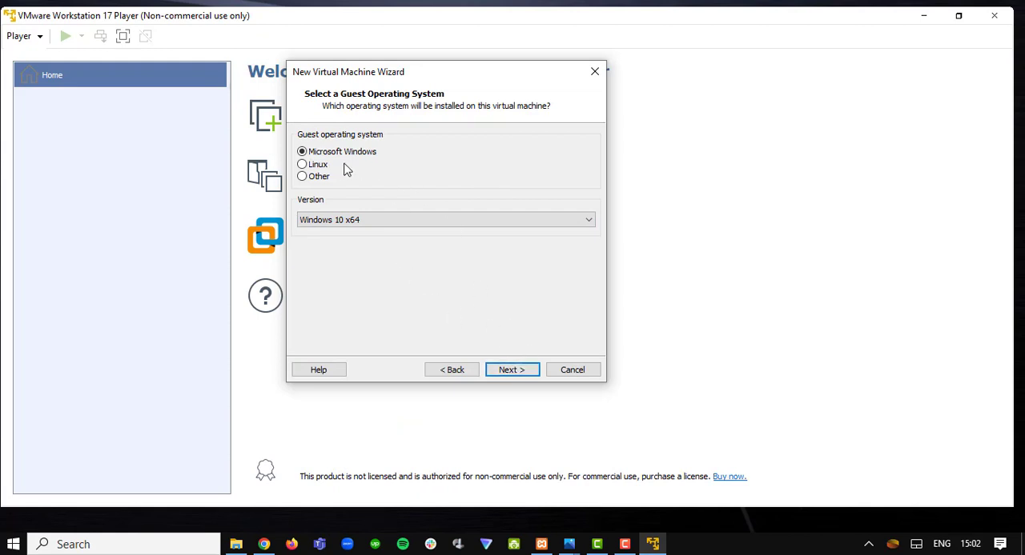
left_click(509, 371)
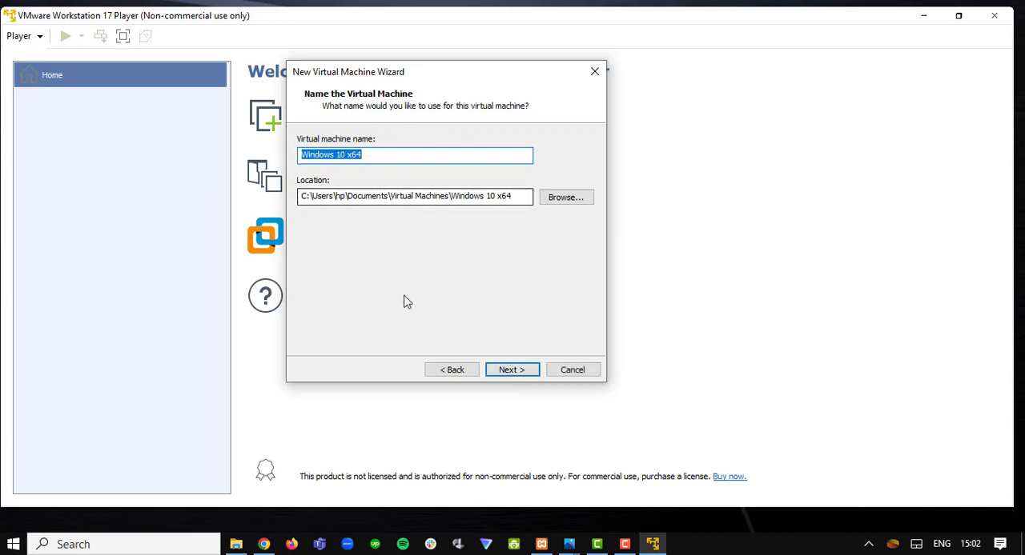
- Accept the default machine name and location, and keep a 60 GB maximum disk size split into multiple files
left_click(510, 370)
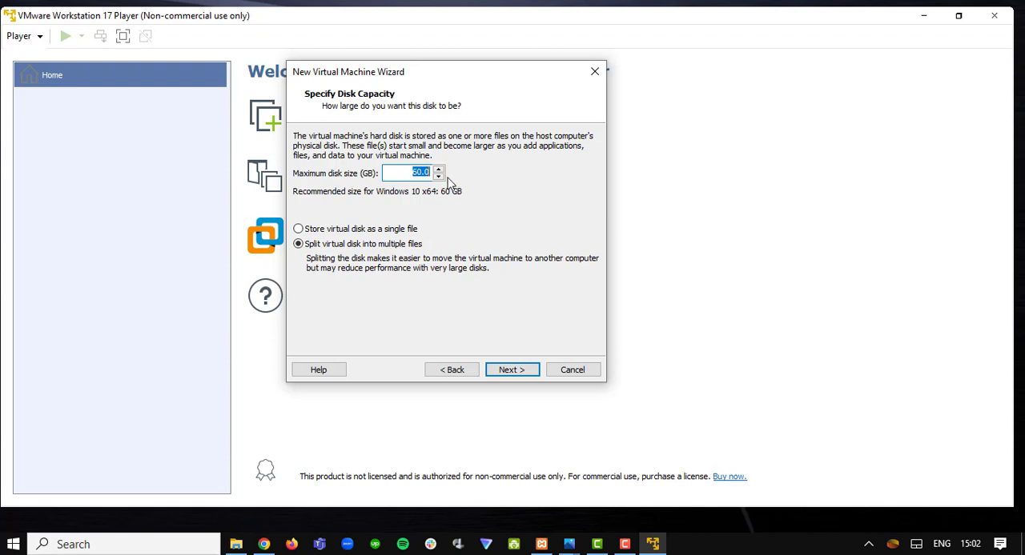
left_click(405, 175)
left_click(511, 369)
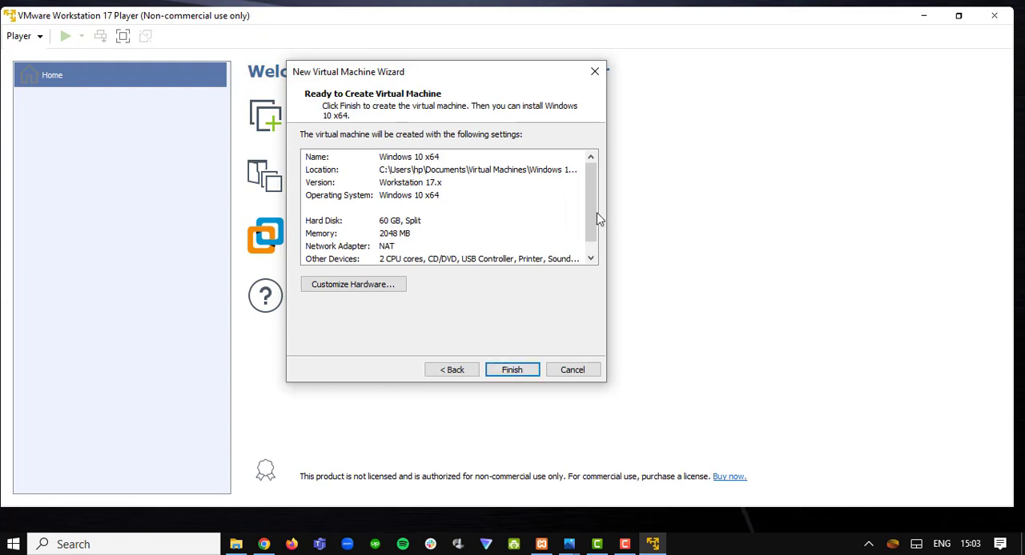
- Review the virtual machine's settings summary and hardware options without changes, and finish creating the machine
mouse_move(590, 215)
left_mouse_down()
mouse_move(586, 228)
mouse_move(589, 205)
mouse_move(592, 228)
left_mouse_up()
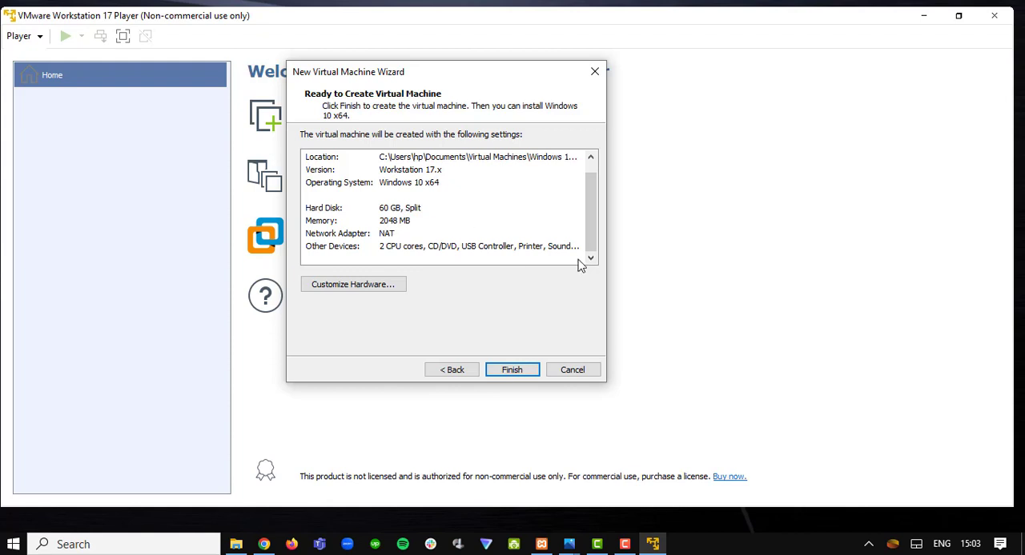
left_click(409, 224)
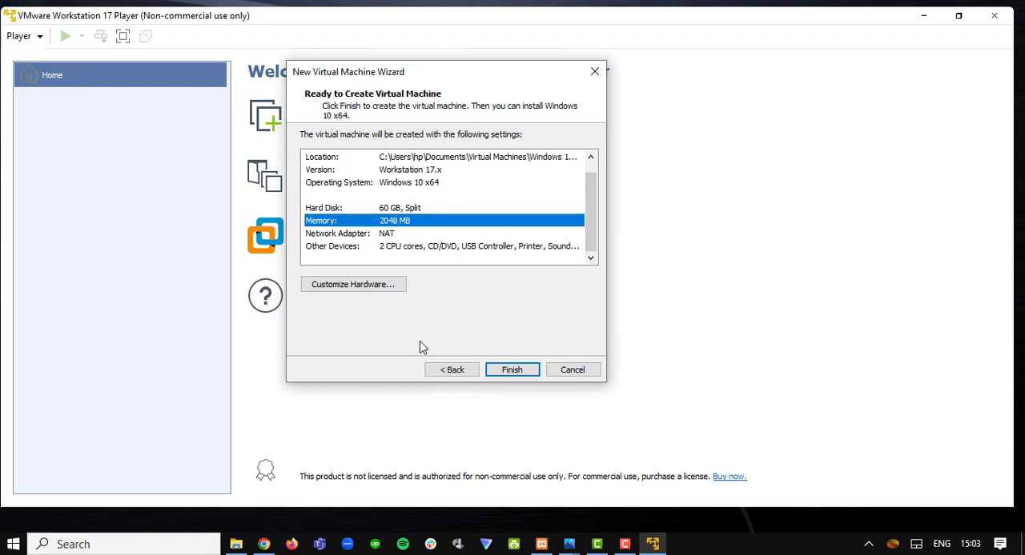
left_click(382, 289)
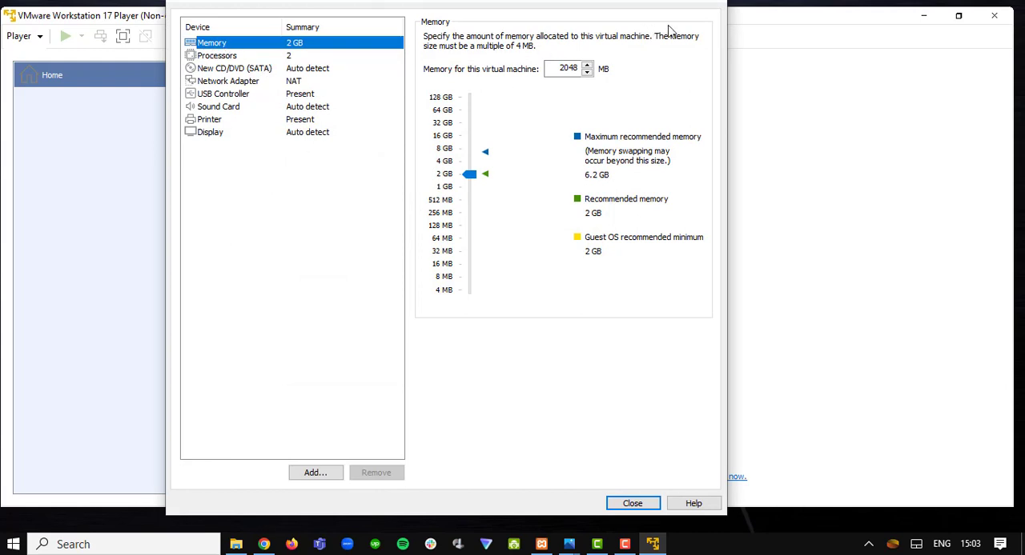
left_click(719, 2)
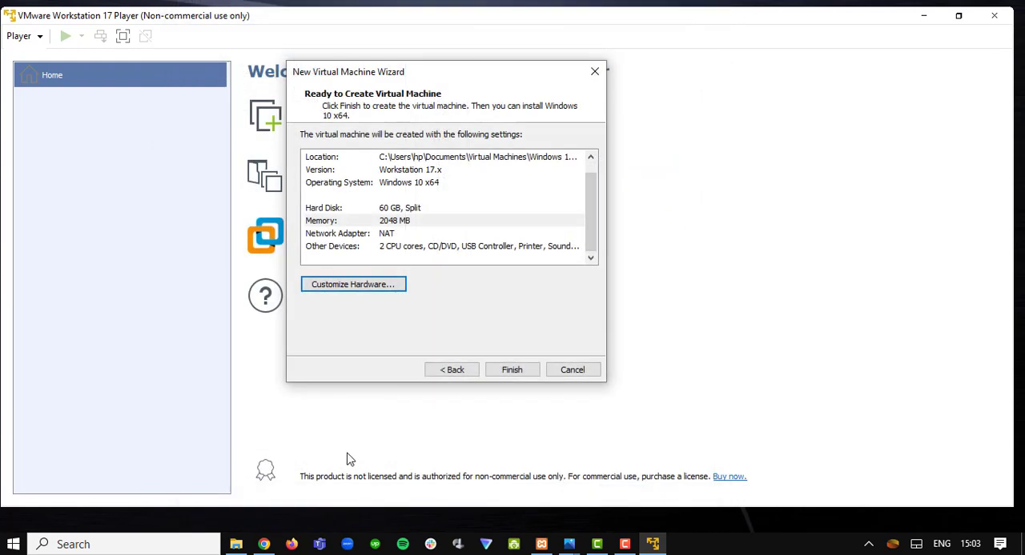
left_click(512, 371)
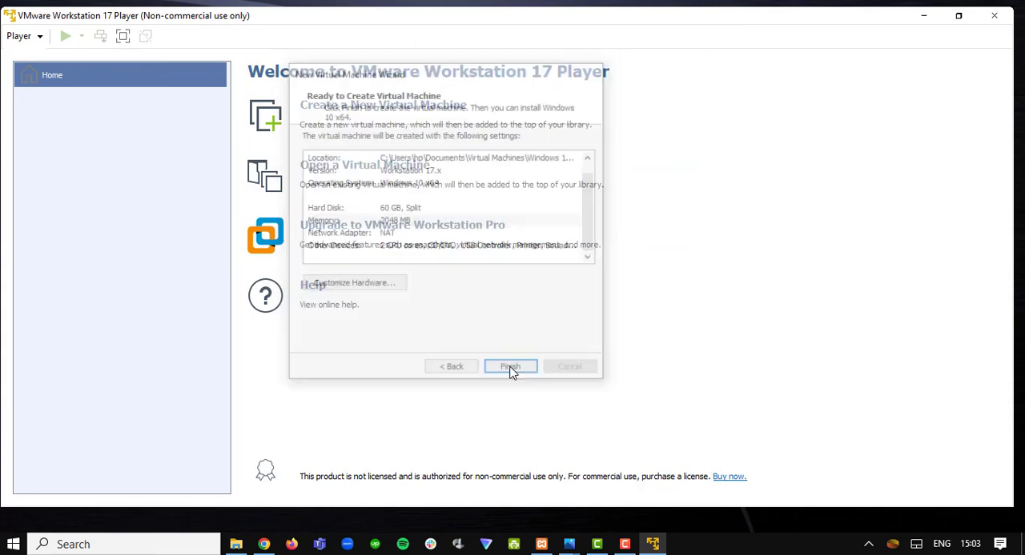